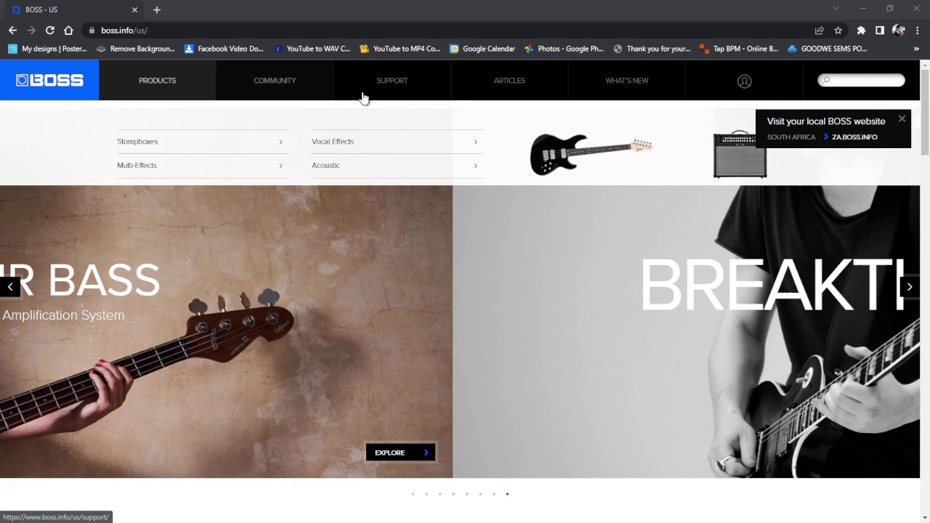
- Go from PRODUCTS > Multi-Effects to the GX-100 Guitar Effects Processor product page
scroll(448, 229, "down", 4)
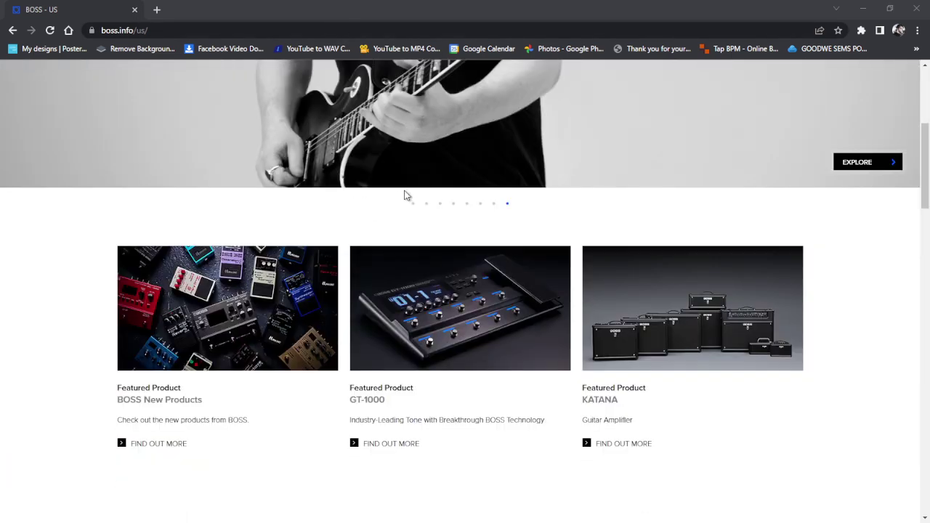
scroll(405, 196, "up", 4)
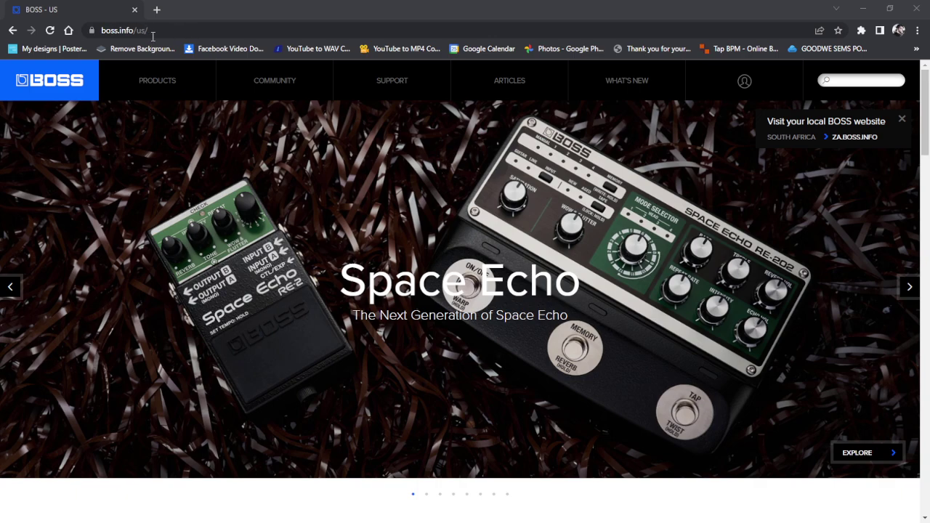
scroll(347, 257, "down", 3)
scroll(349, 242, "up", 3)
mouse_move(170, 80)
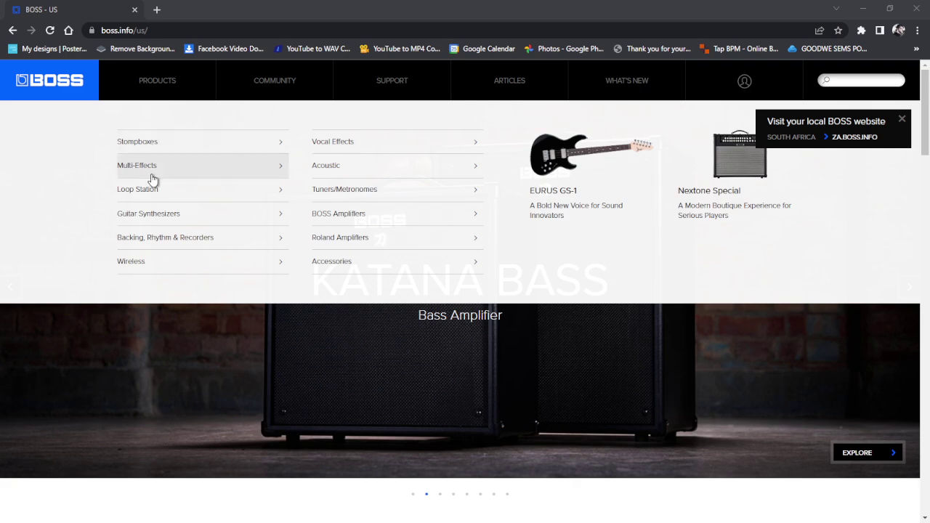
left_click(154, 178)
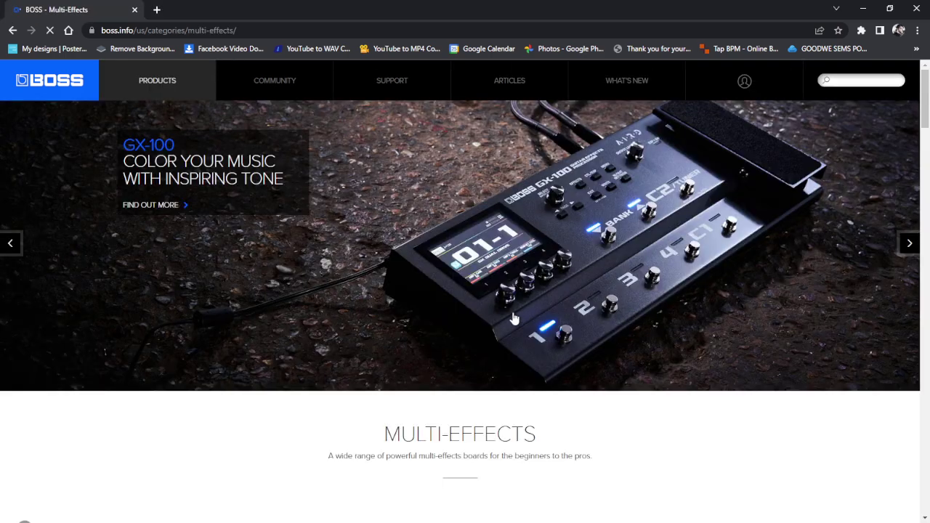
scroll(502, 320, "down", 5)
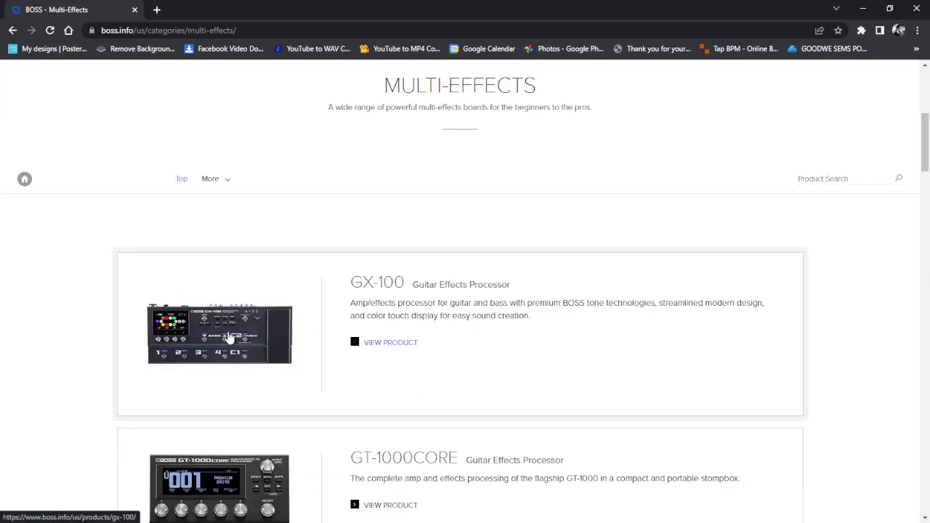
left_click(230, 338)
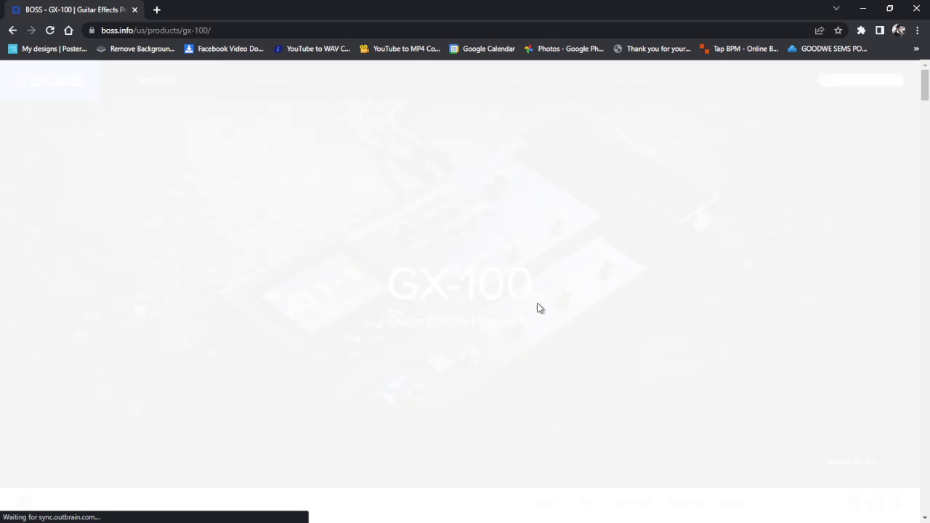
scroll(680, 258, "down", 3)
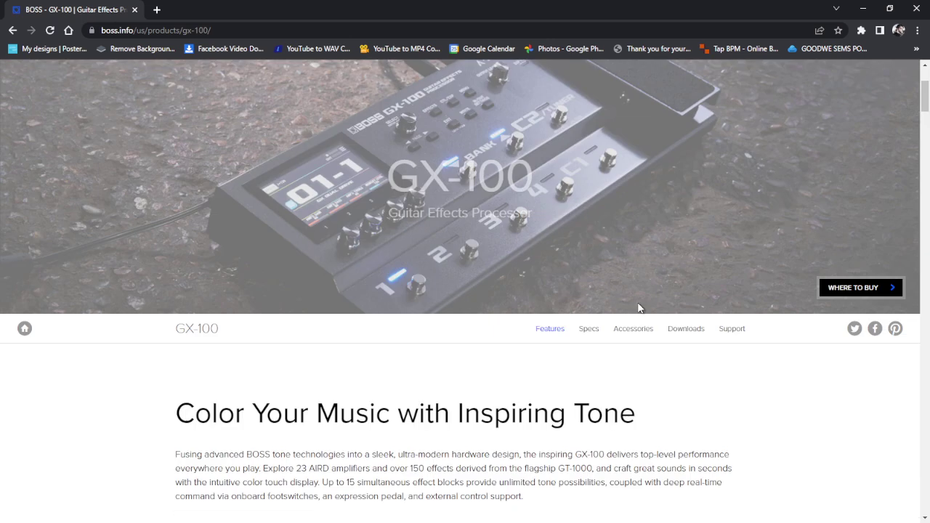
- Jump to the GX-100 downloads and open the System Program page in a new tab
left_click(686, 331)
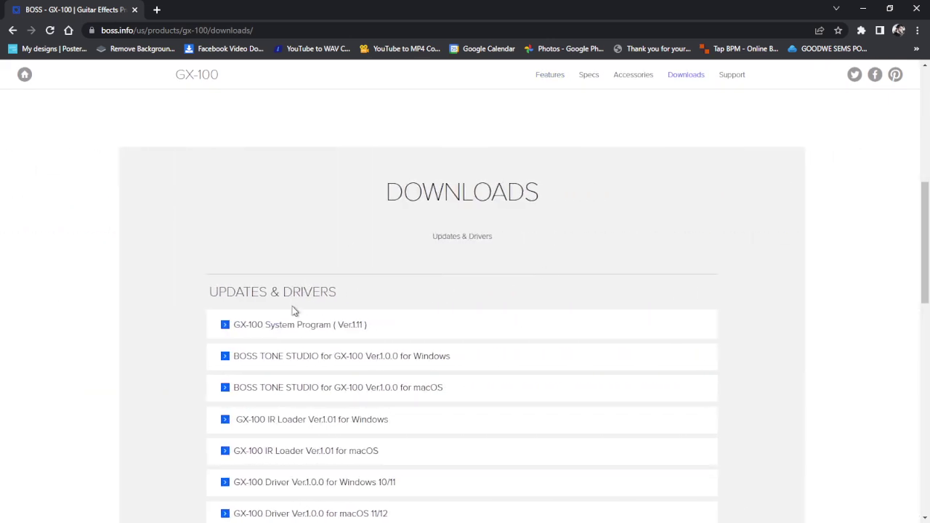
right_click(305, 329)
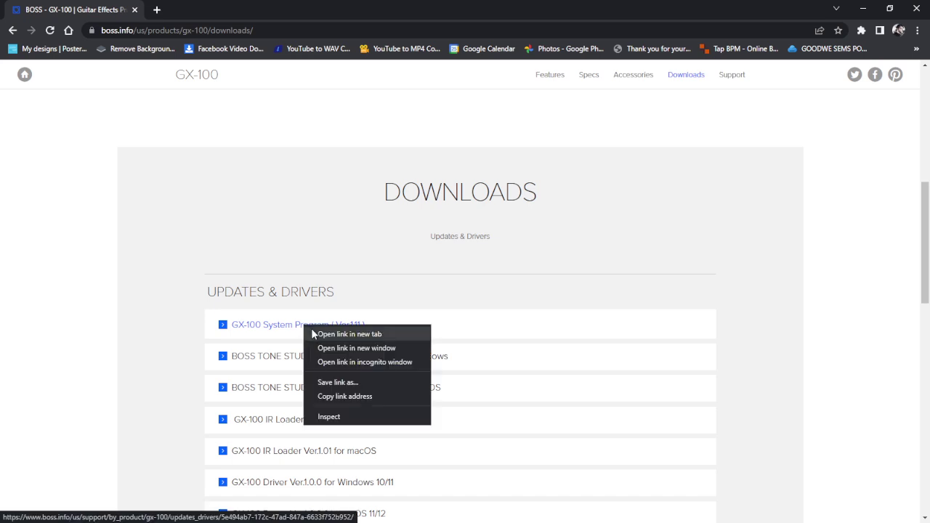
left_click(312, 331)
scroll(311, 331, "down", 1)
scroll(311, 331, "down", 1)
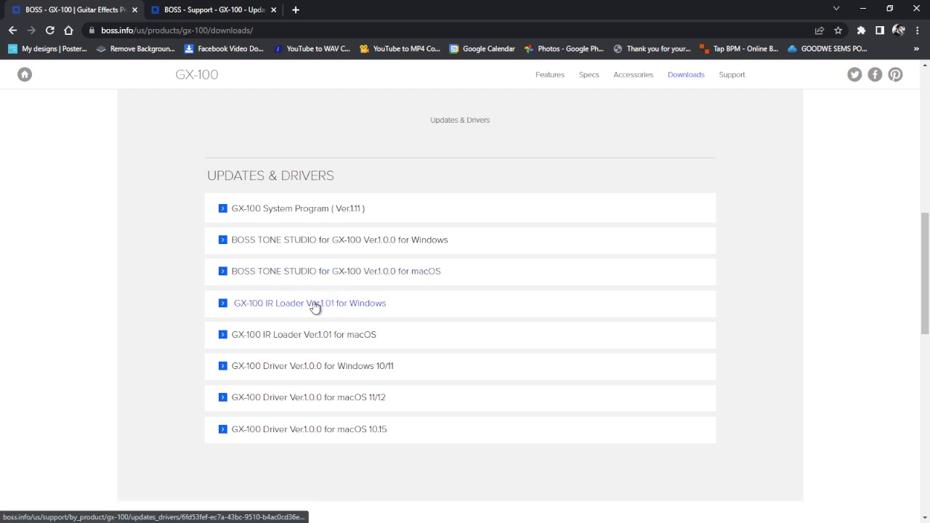
- Open the IR Loader for Windows page in a new tab, then view the System Program page
right_click(314, 304)
left_click(336, 311)
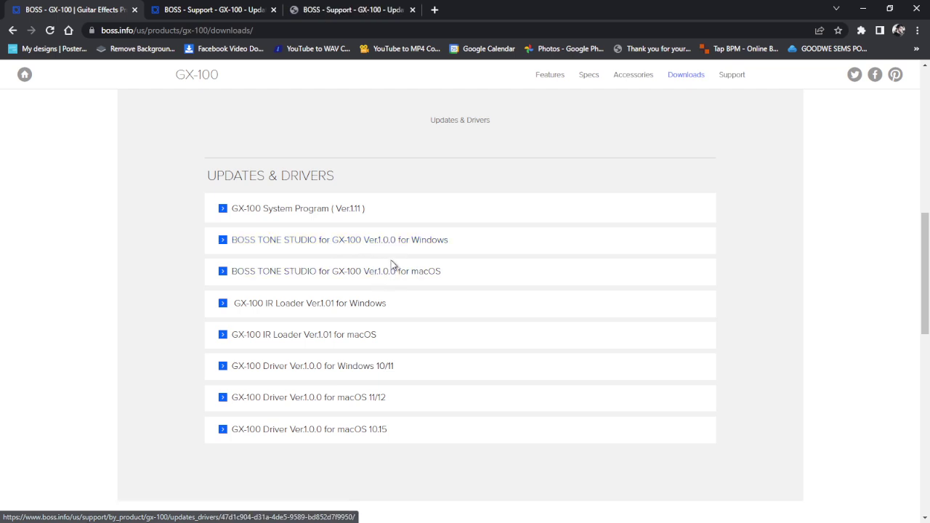
left_click(233, 10)
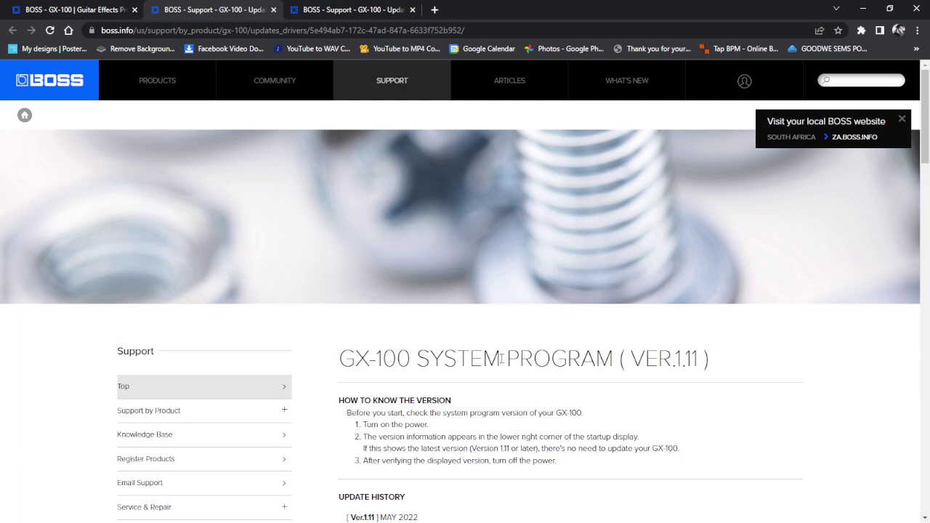
- Start downloading the GX-100 System Program Ver.1.11 file from its support page
left_click_drag(418, 358, 614, 357)
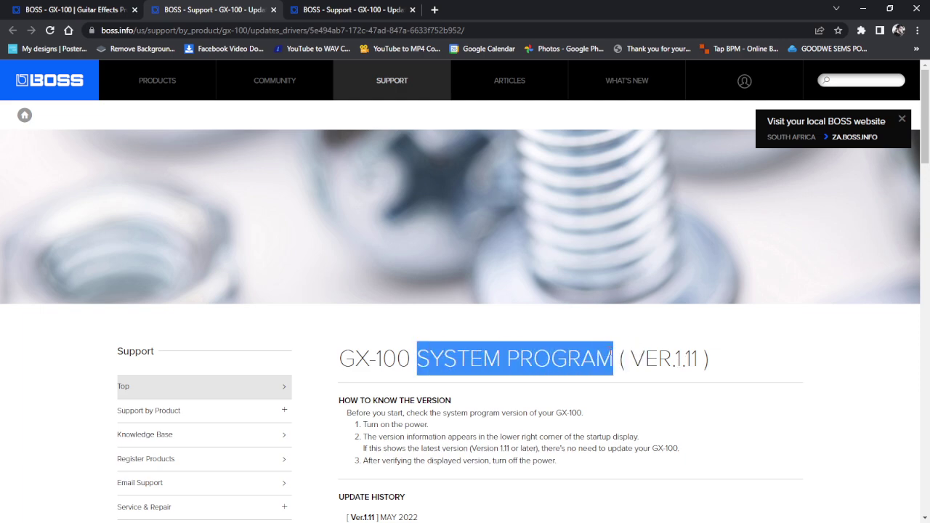
left_click(516, 391)
scroll(471, 395, "down", 15)
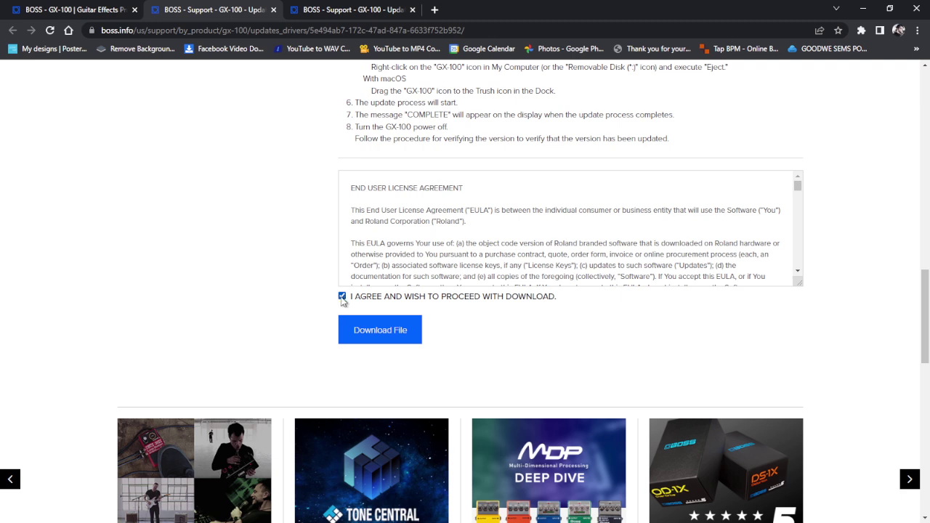
left_click(383, 332)
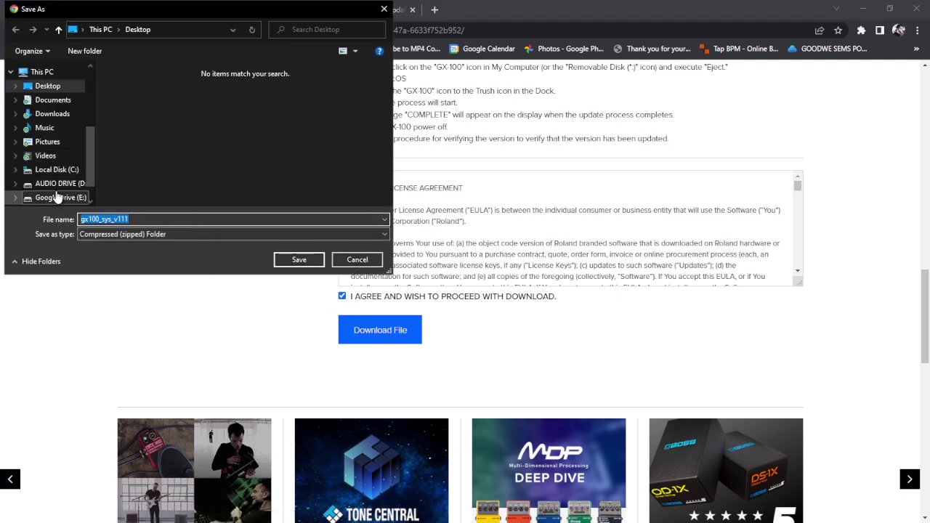
- Save gx100_sys_v111.zip into Google Drive (E:) > My Drive > Boss and Roland Drivers etc > GX-100
left_click(57, 197)
double_click(134, 111)
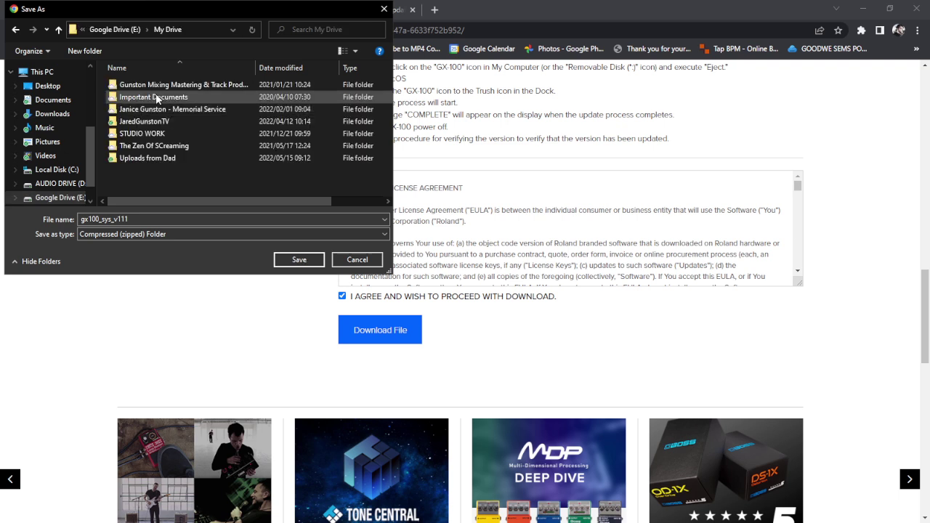
double_click(143, 120)
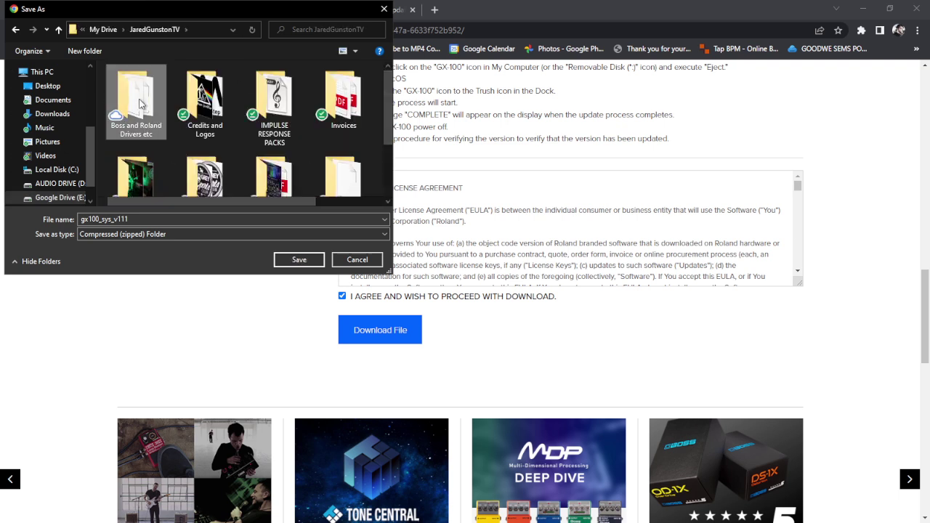
double_click(140, 104)
double_click(149, 159)
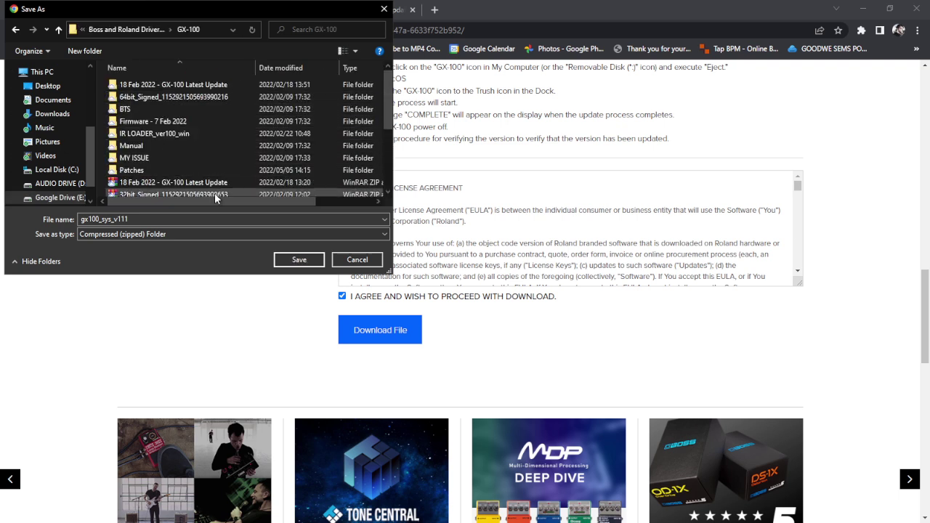
left_click(299, 259)
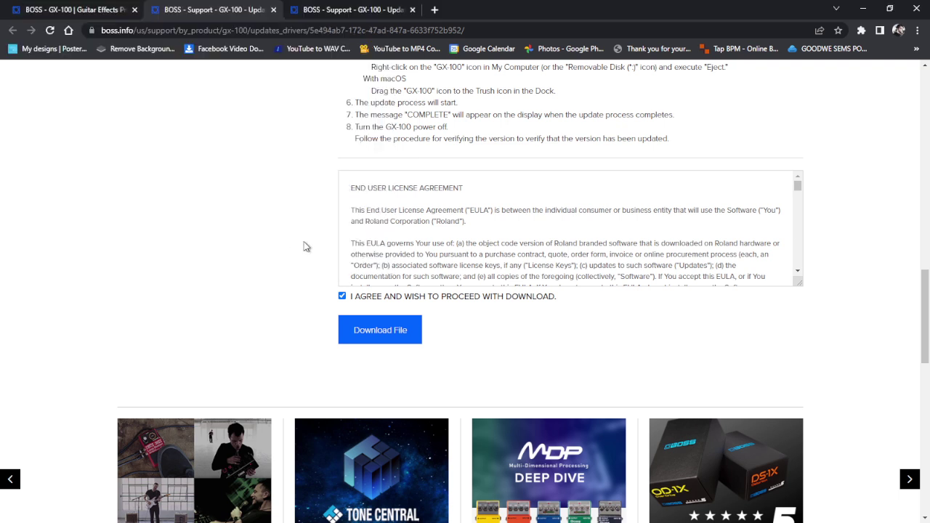
- Accept the licence on the IR Loader page and save gx100_ir_w101.zip into the GX-100 folder
left_click(354, 13)
scroll(400, 275, "down", 2)
left_click_drag(355, 184, 526, 186)
scroll(523, 218, "down", 5)
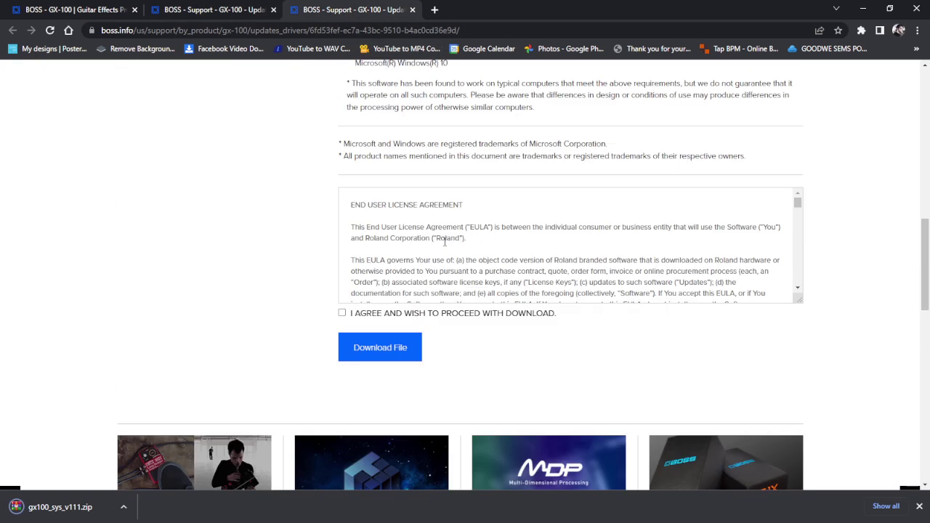
left_click(341, 313)
left_click(357, 350)
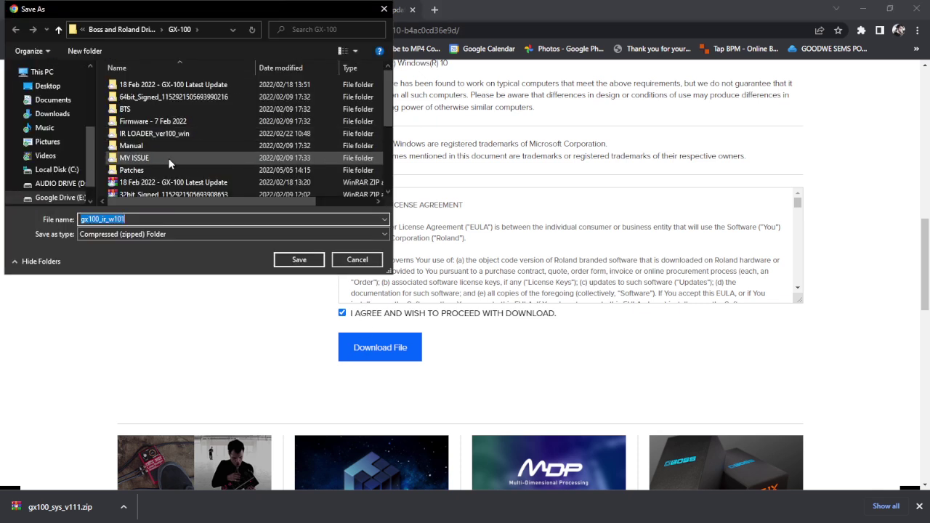
left_click(298, 259)
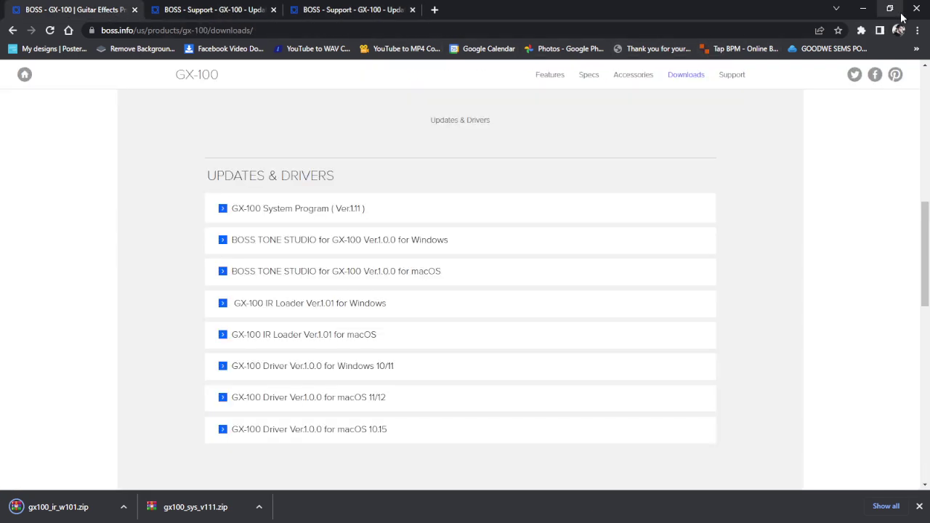
- Show both gx100_ir_w101.zip and gx100_sys_v111.zip downloads in their folder
left_click(124, 507)
left_click(152, 471)
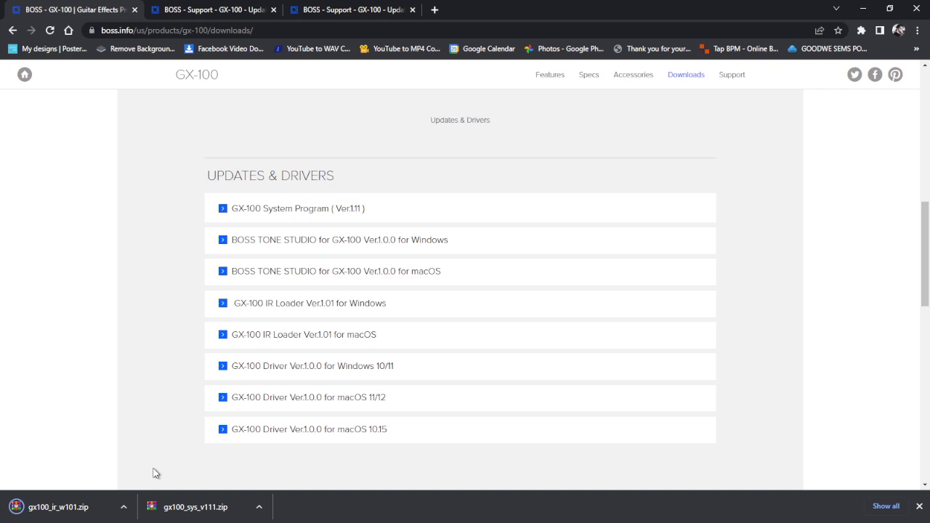
left_click(259, 507)
left_click(289, 469)
- Close the two GX-100 support tabs and switch to the GX-100 folder window
scroll(185, 134, "up", 10)
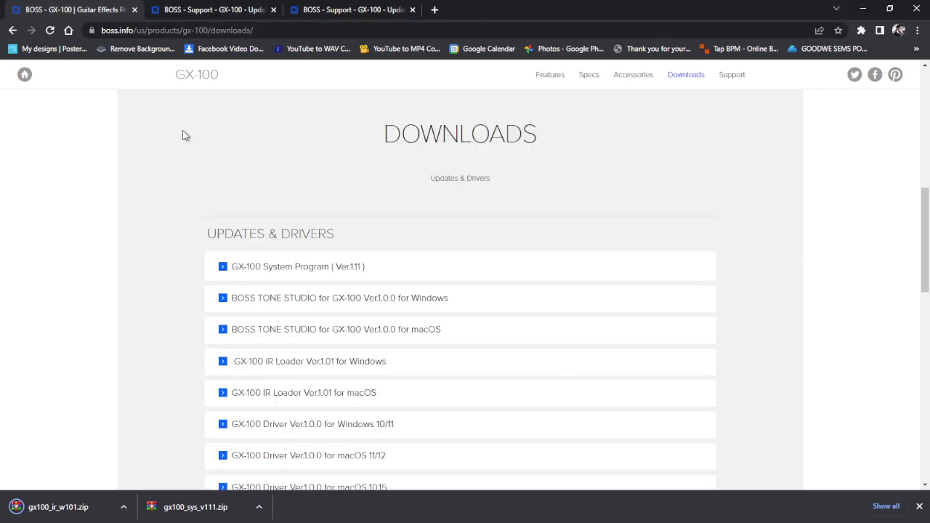
left_click(274, 9)
left_click(273, 9)
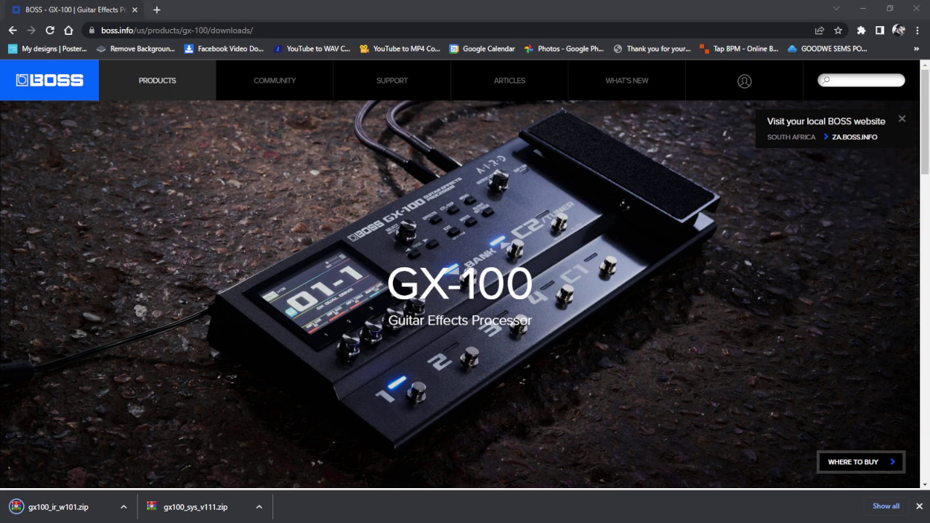
key("alt+Tab")
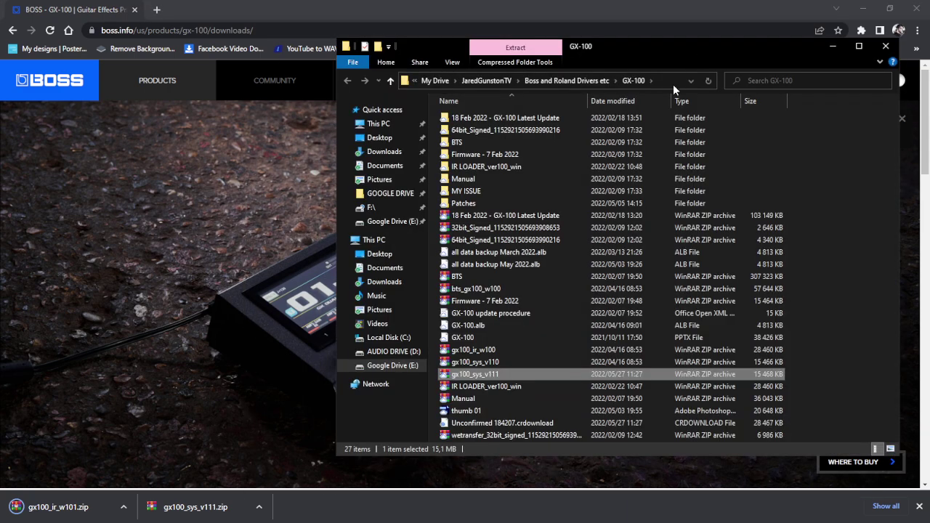
- Extract gx100_sys_v111.zip and gx100_ir_w101.zip with WinRAR into their own same-named folders
right_click(477, 377)
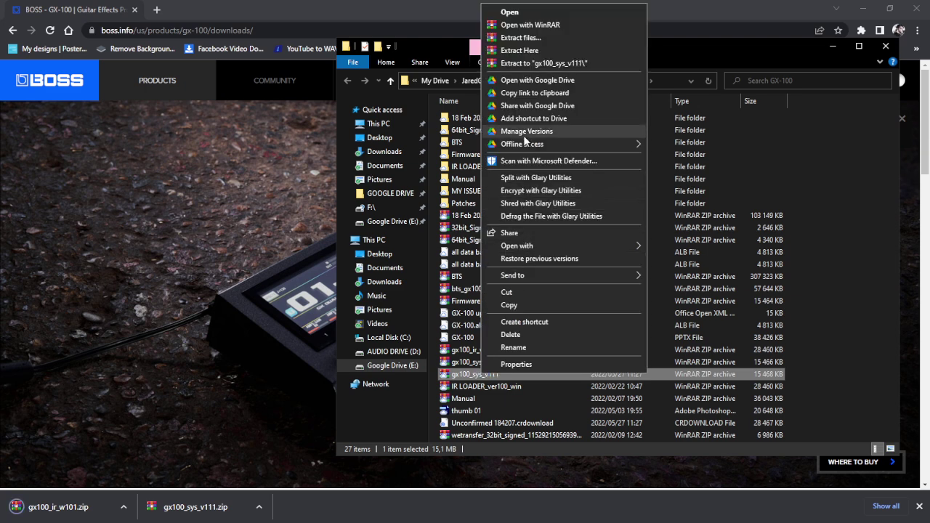
left_click(535, 63)
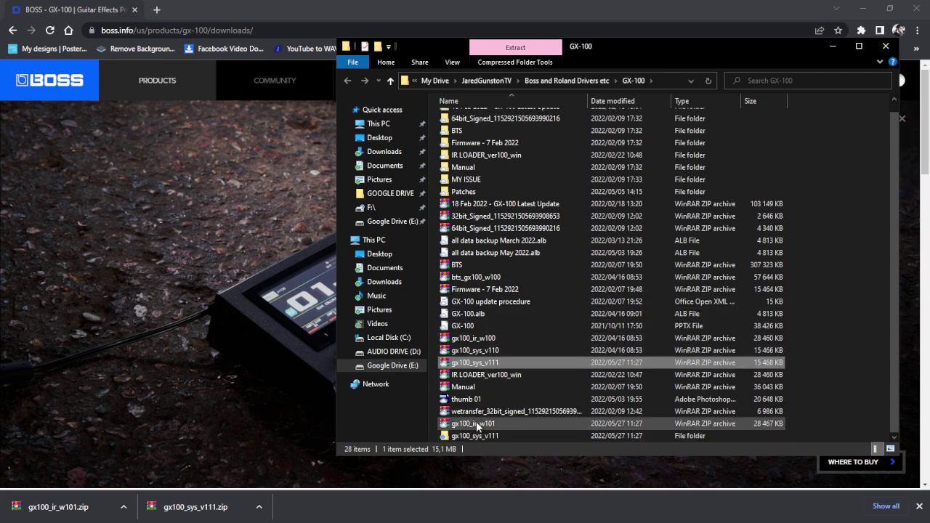
right_click(474, 423)
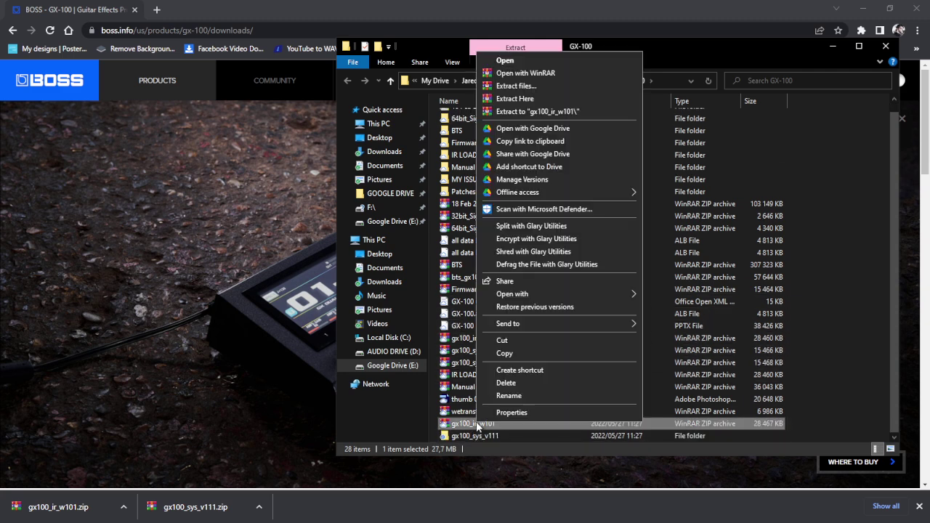
left_click(525, 112)
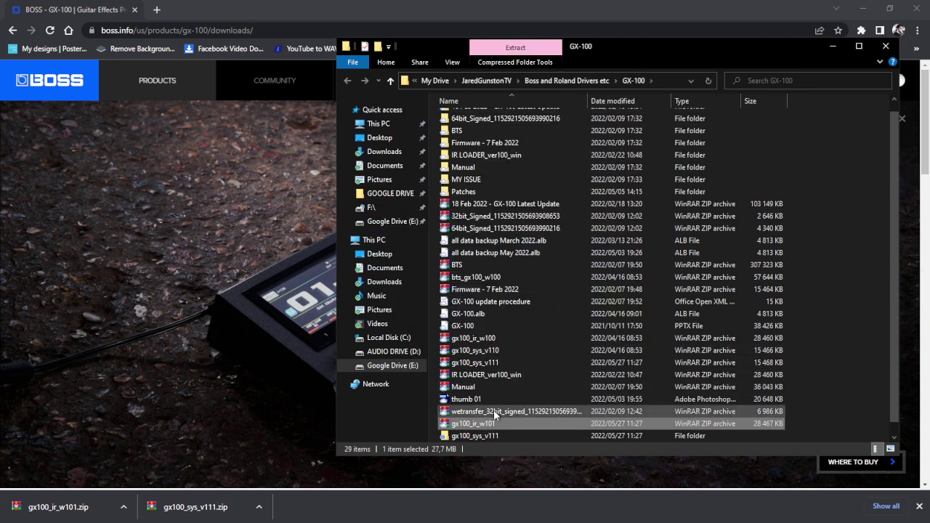
- Run the GX-100 IR Loader Installer from gx100_ir_w101 and finish setup with launching unticked
double_click(490, 436)
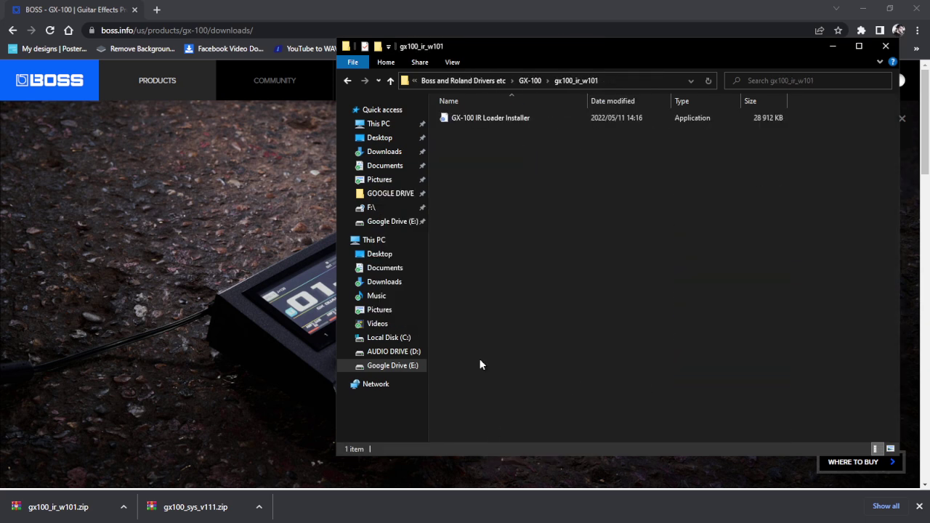
double_click(477, 117)
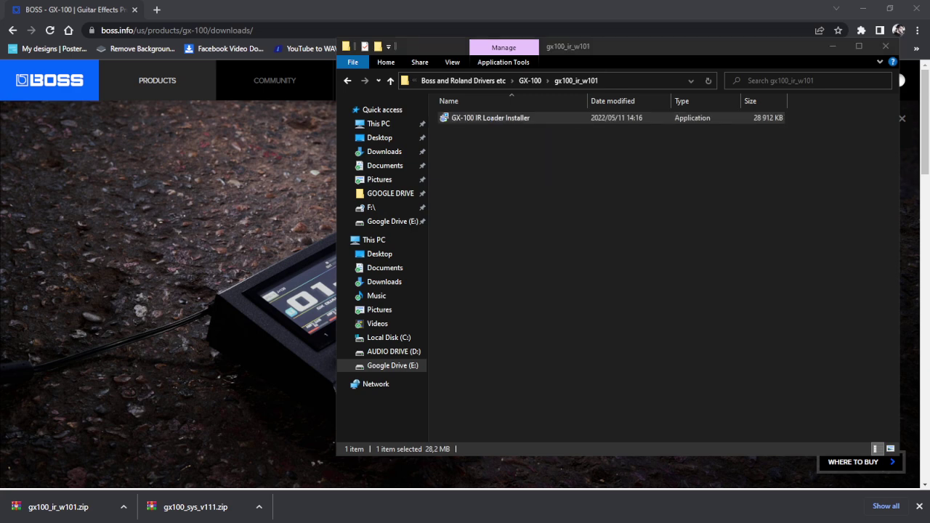
left_click(324, 332)
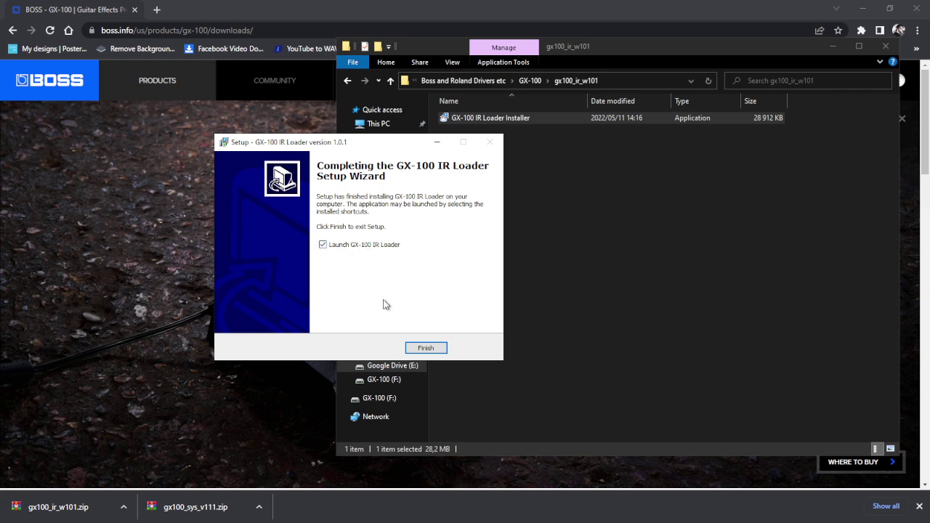
left_click(362, 245)
left_click(426, 347)
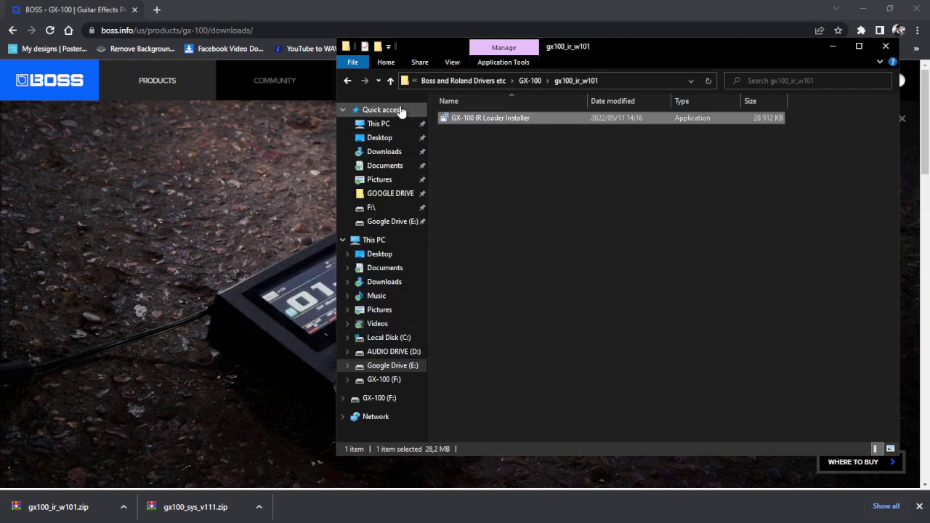
- Replace the Explorer window with a new This PC view, checking Google Drive (E:) and GX-100 (F:)
left_click(880, 45)
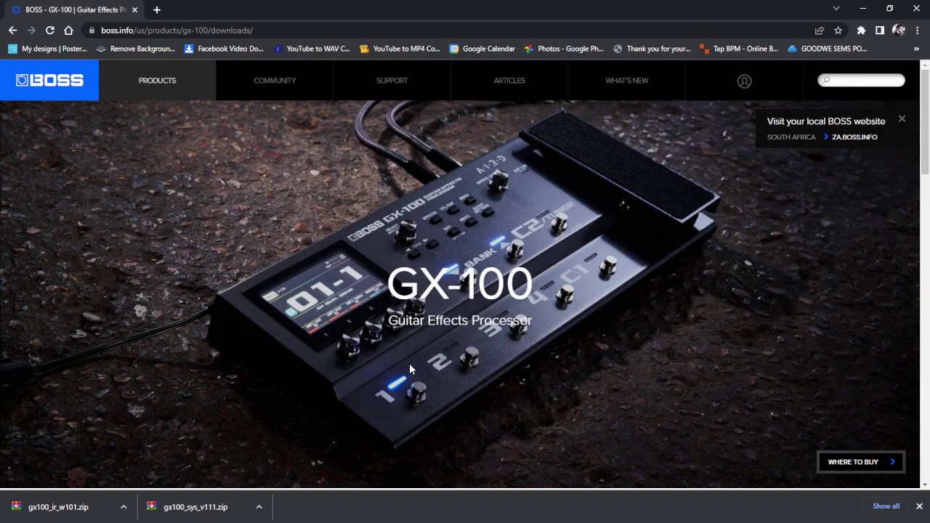
key("super+e")
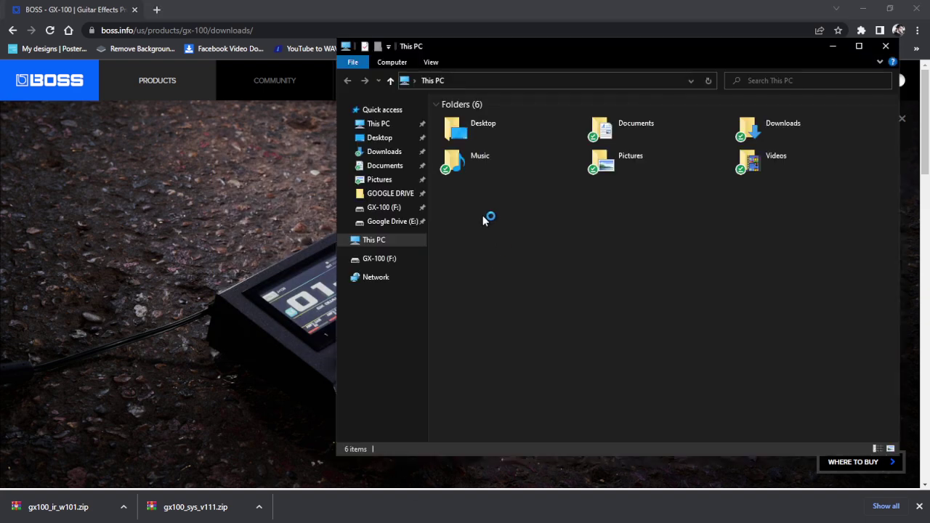
double_click(772, 210)
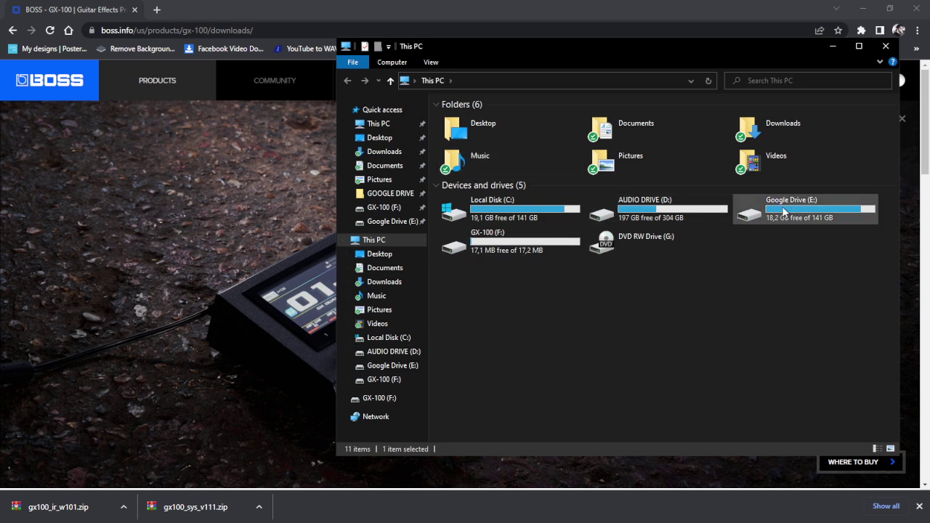
left_click(392, 81)
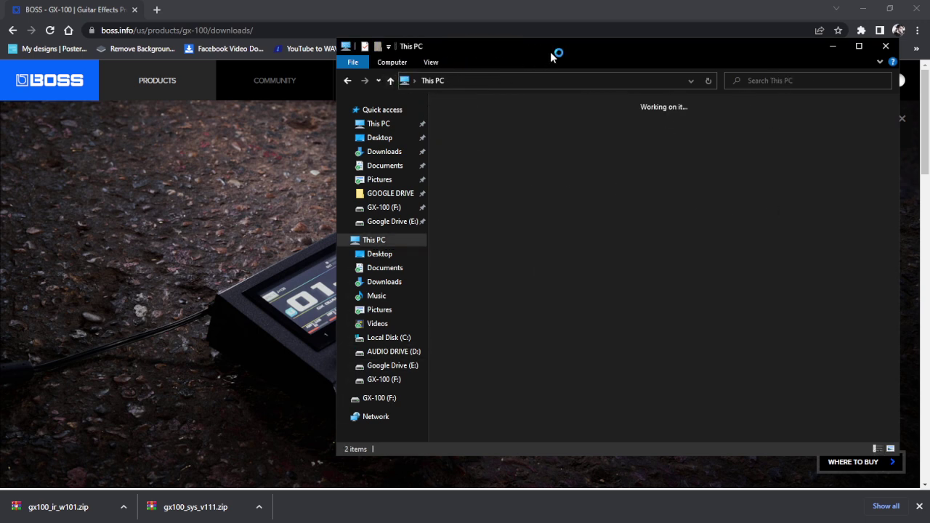
left_click_drag(554, 48, 409, 38)
left_click(367, 237)
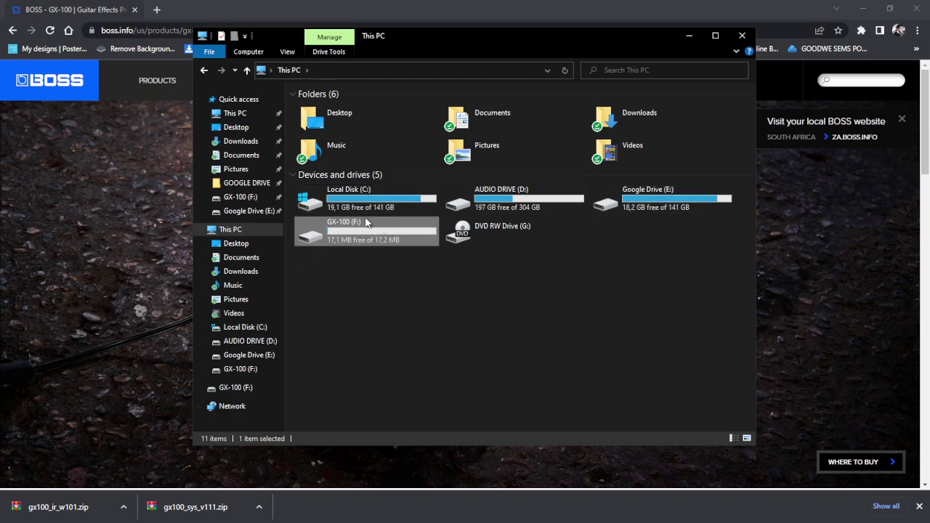
- Browse Google Drive (E:) > My Drive > Boss and Roland Drivers etc > GX-100 > gx100_sys_v111
double_click(651, 200)
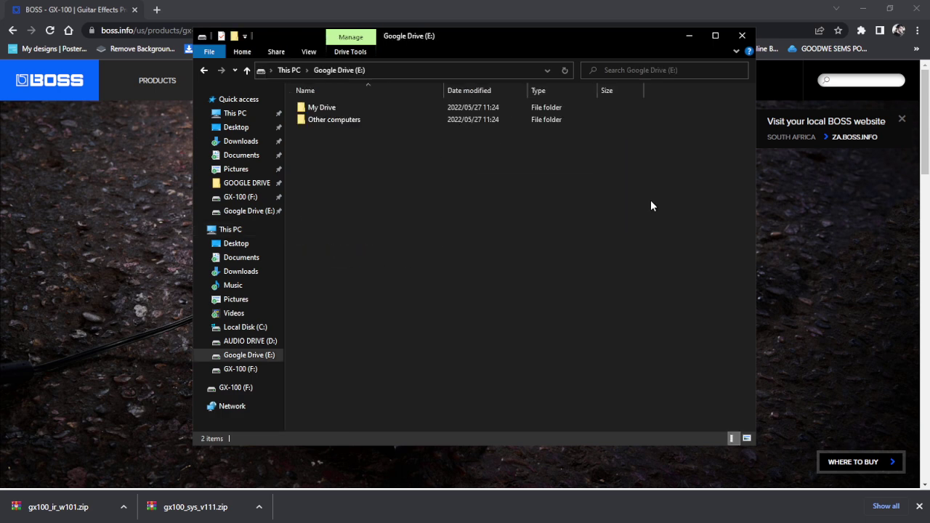
double_click(325, 108)
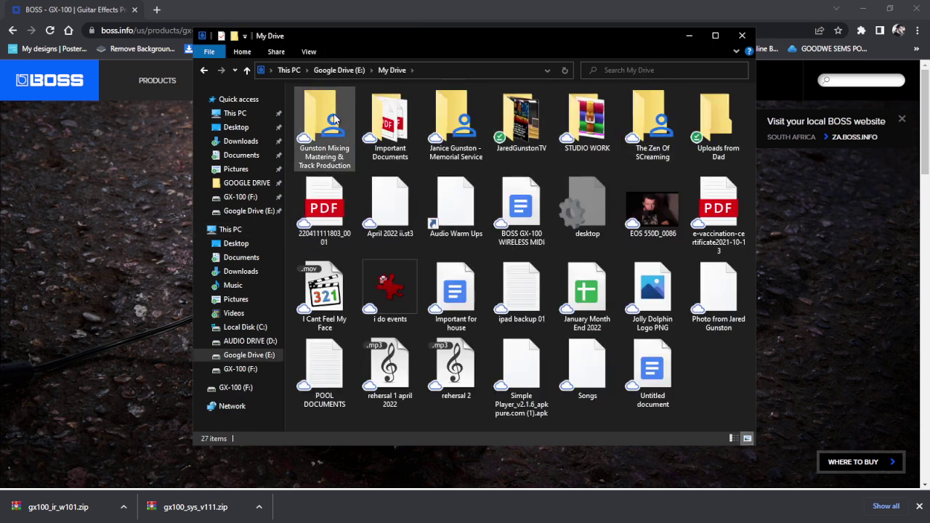
double_click(500, 127)
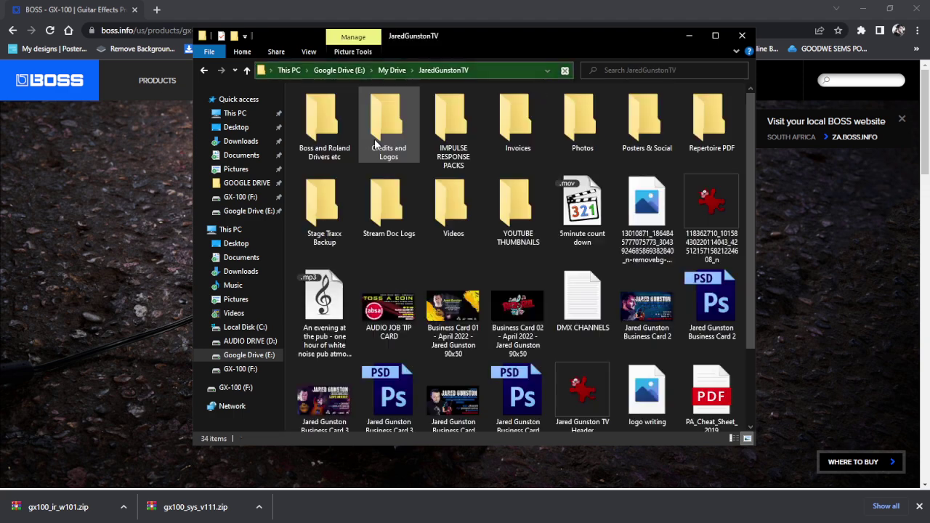
left_click(331, 134)
double_click(331, 135)
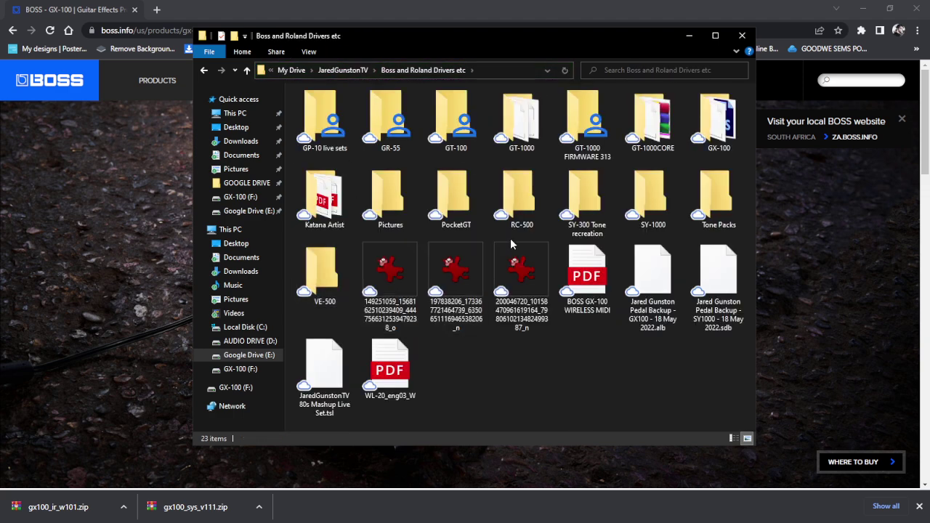
double_click(701, 138)
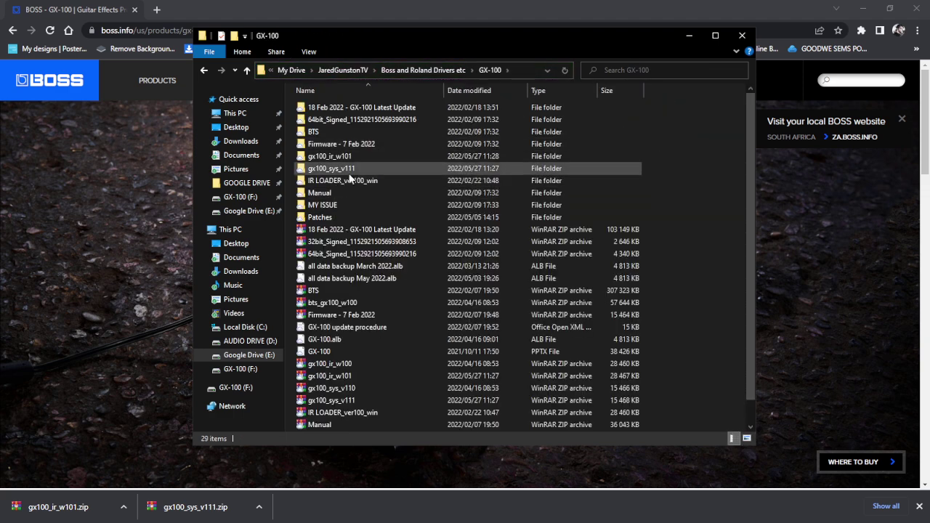
double_click(350, 170)
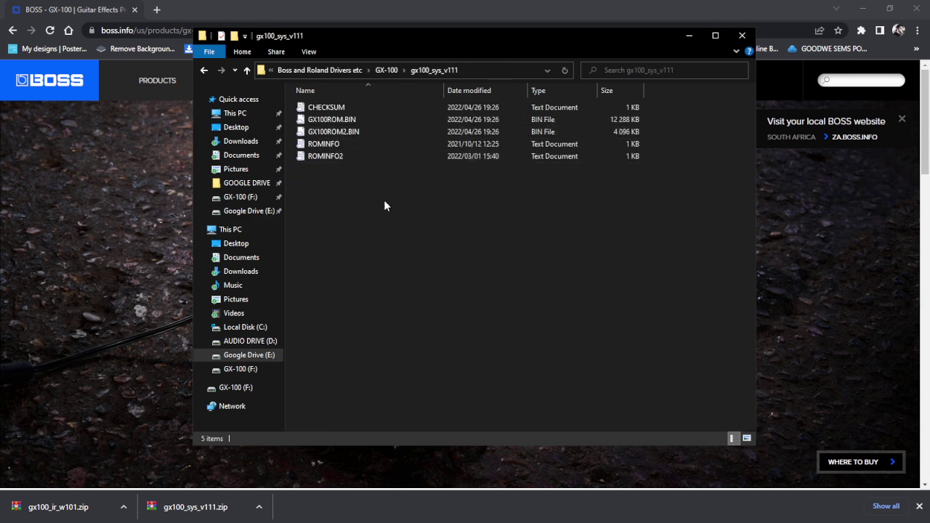
- Copy all five system files, including GX100ROM.BIN, and return to the GX-100 folder
left_click_drag(373, 193, 305, 93)
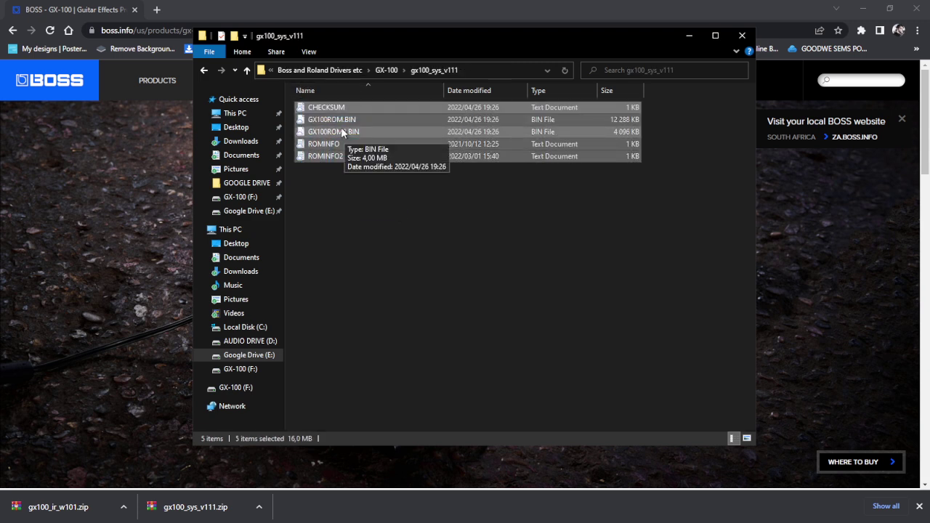
right_click(347, 137)
left_click(372, 311)
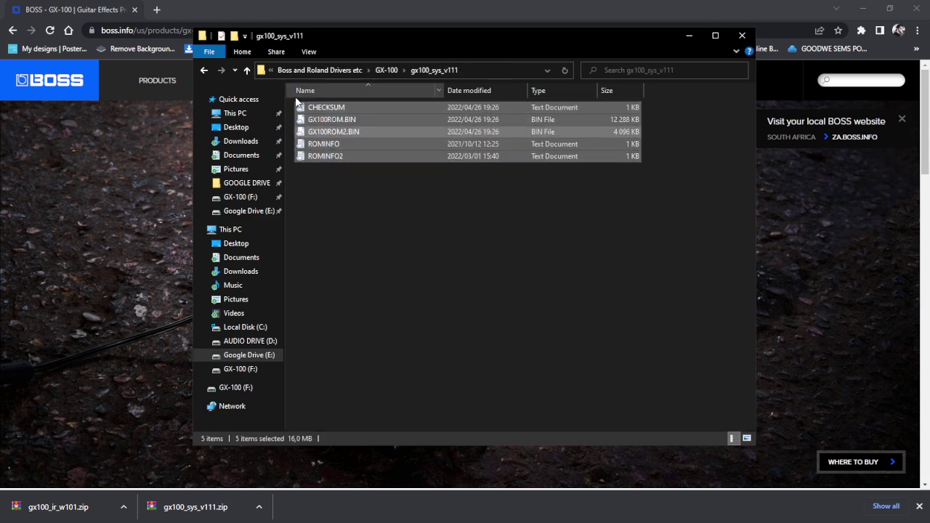
left_click(248, 71)
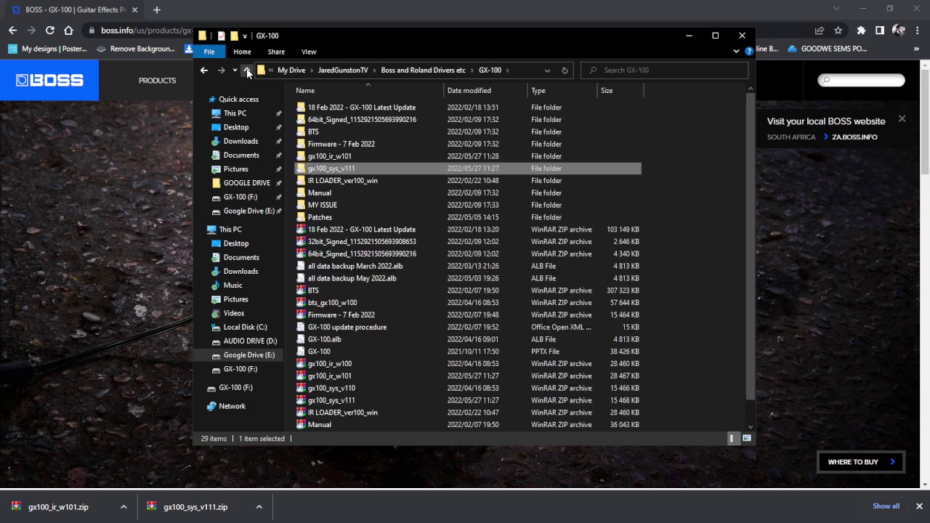
- Paste the five v1.11 system files onto the empty GX-100 (F:) drive and bring up its eject option
left_click(240, 369)
right_click(364, 232)
left_click(403, 327)
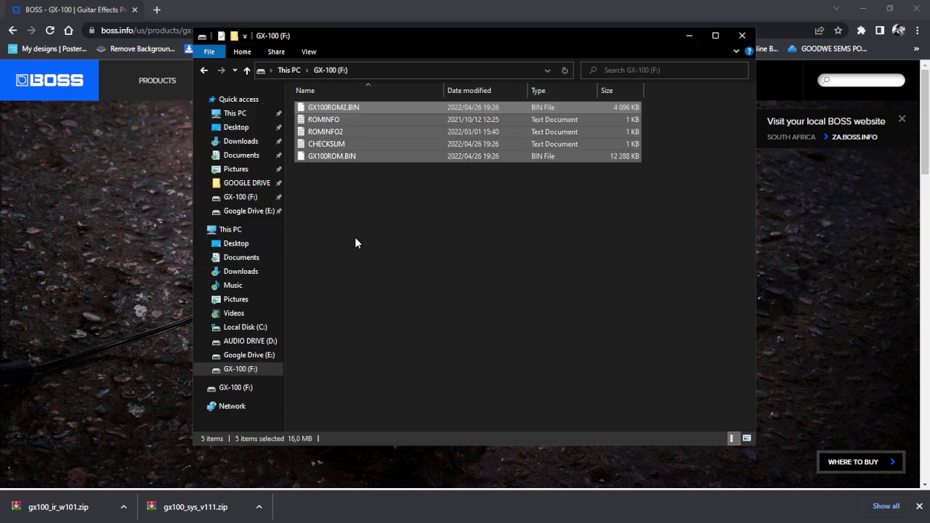
right_click(251, 371)
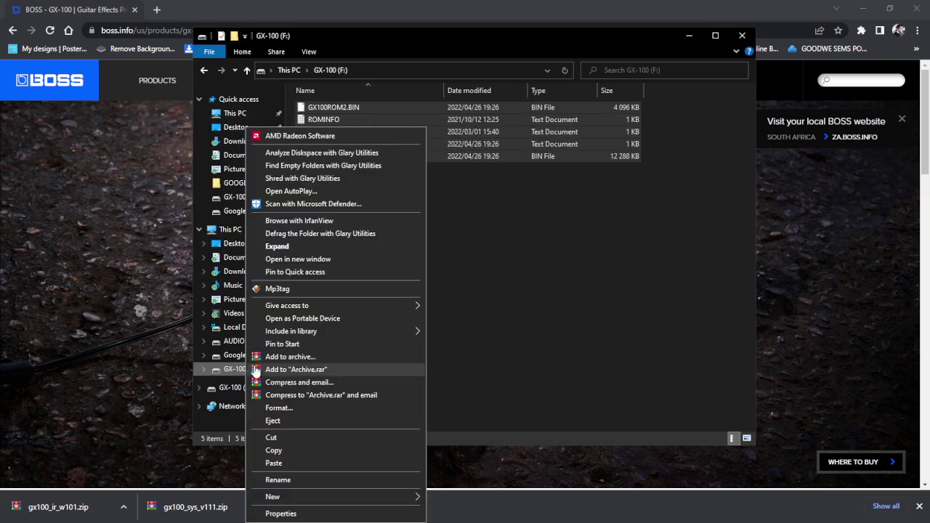
- Safely eject the GX-100 (F:) drive
left_click(280, 424)
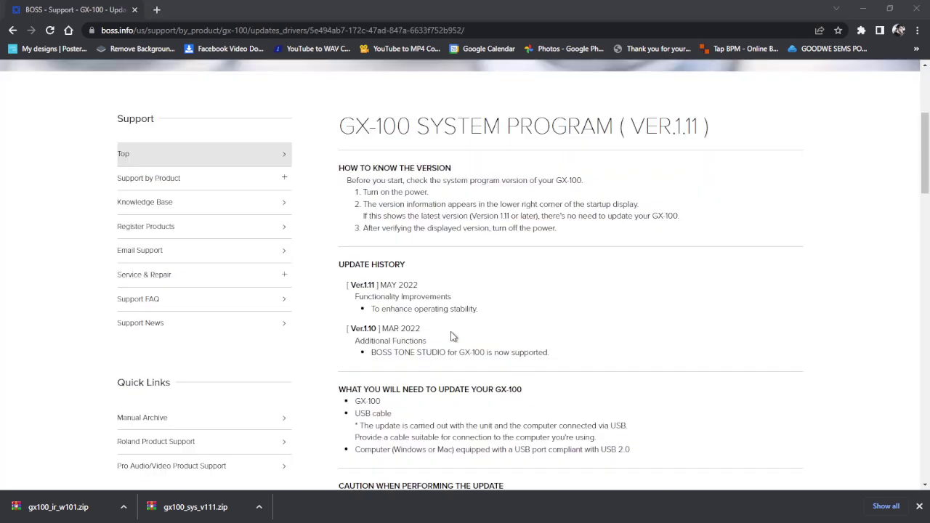
scroll(438, 220, "up", 2)
scroll(408, 210, "down", 2)
left_click_drag(492, 306, 347, 287)
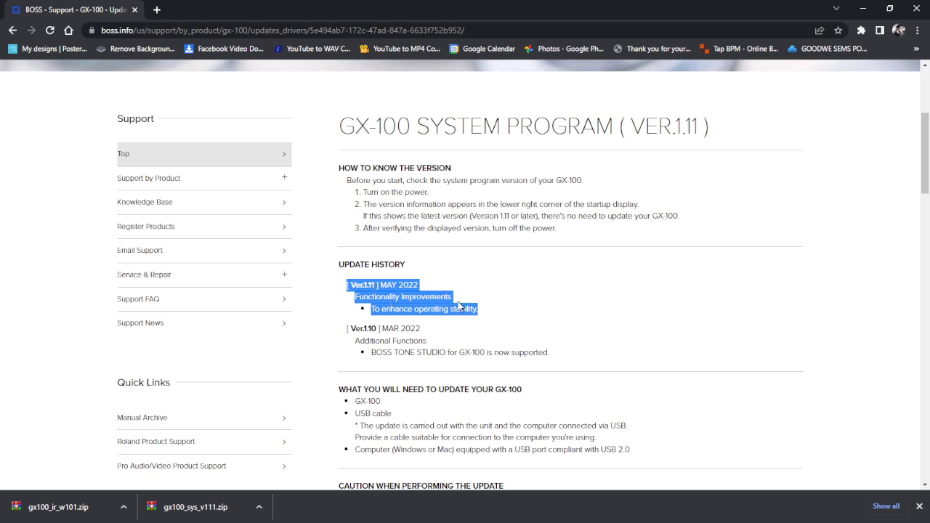
left_click(476, 308)
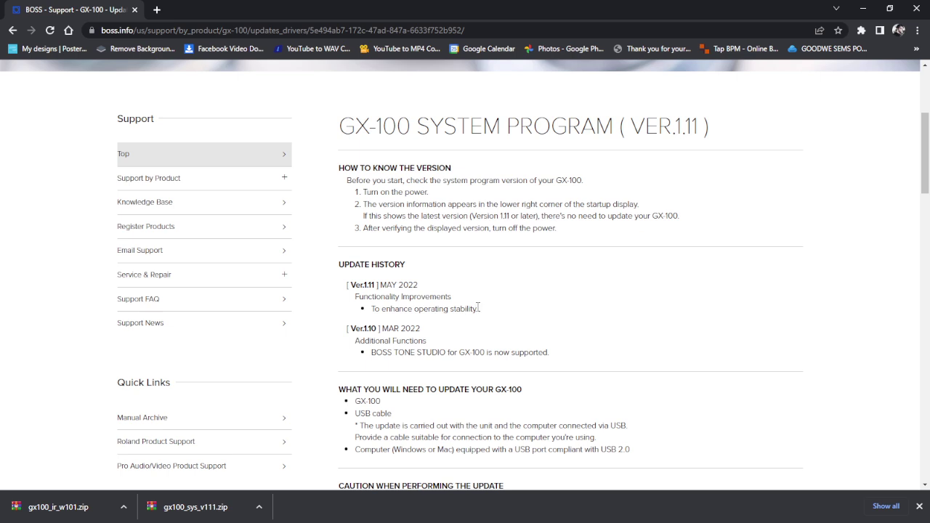